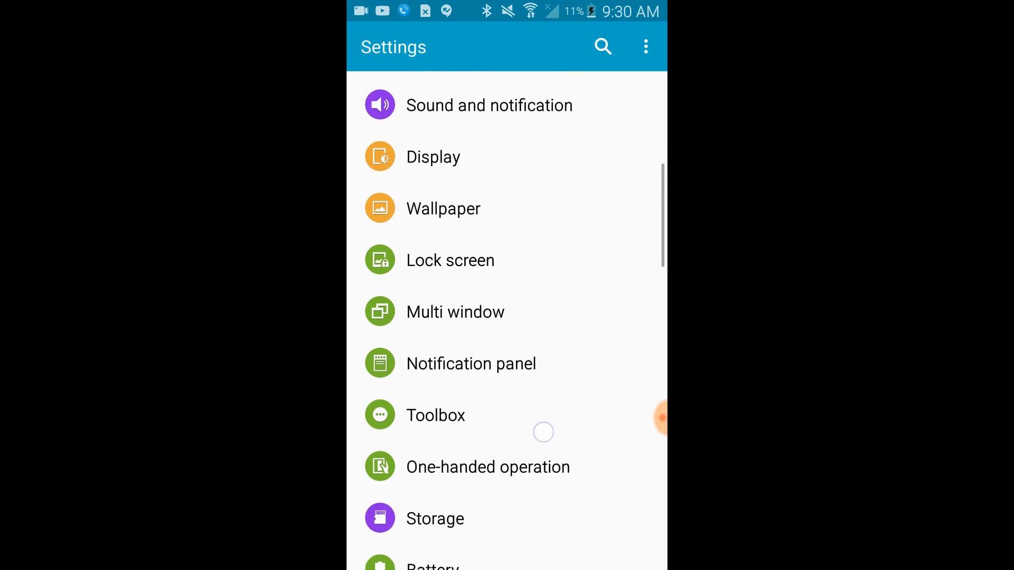
scroll(544, 432, down, 5)
scroll(543, 317, down, 3)
scroll(554, 317, down, 4)
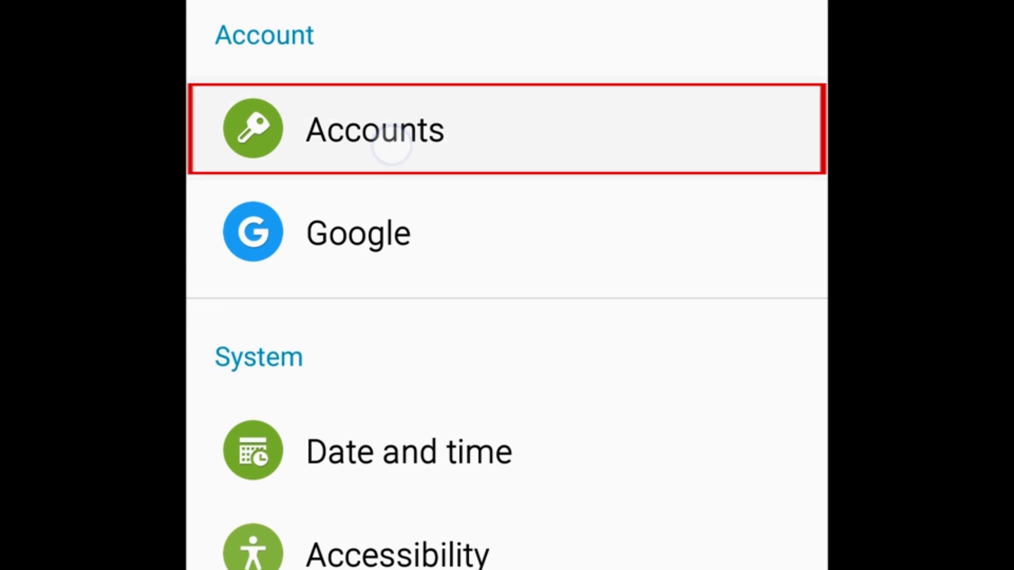
Step: Open the Accounts list and go into the Google account's sync settings
click(391, 146)
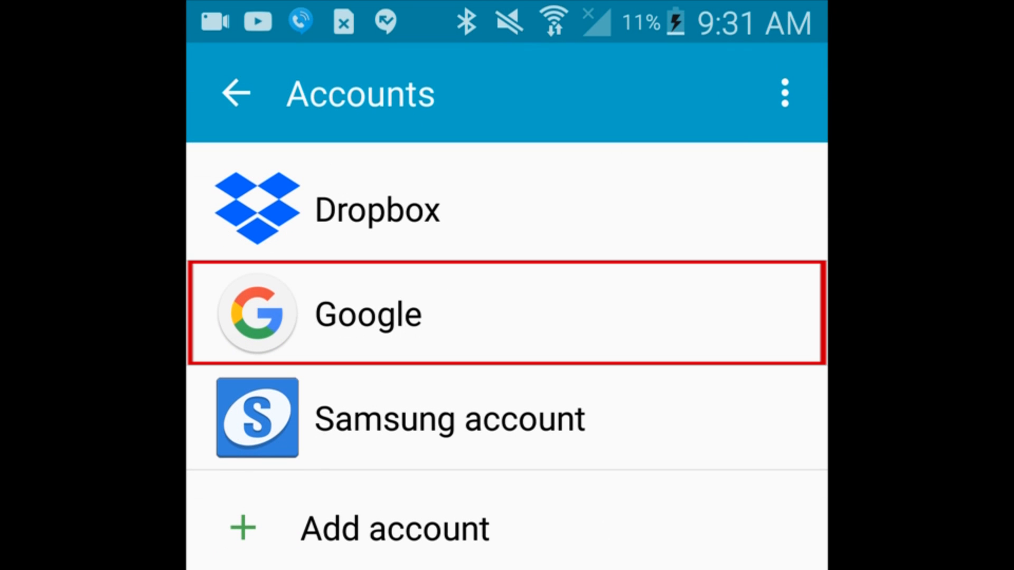
click(713, 301)
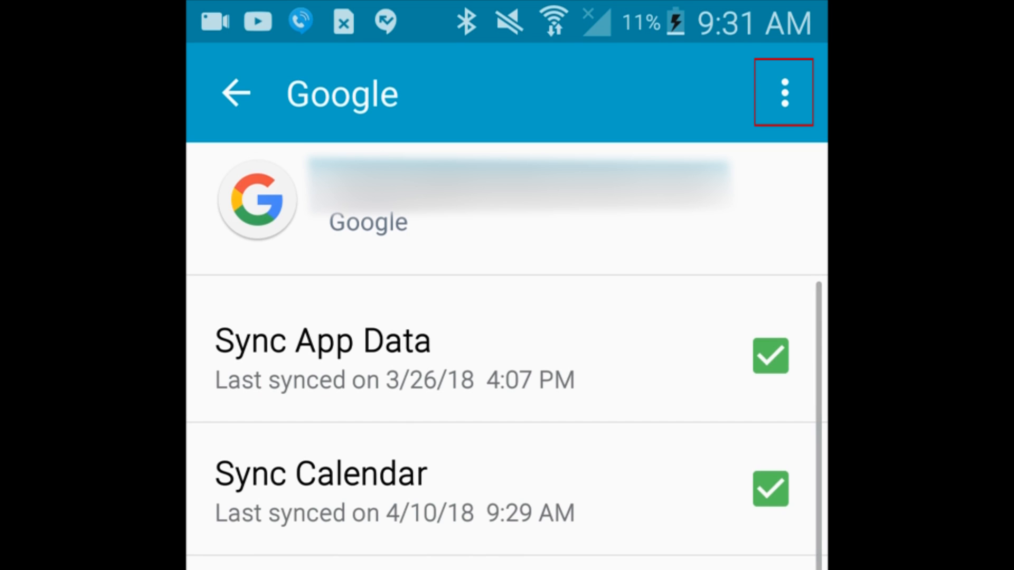
Step: Remove the Google account via the overflow menu and confirm deletion of its data
click(784, 93)
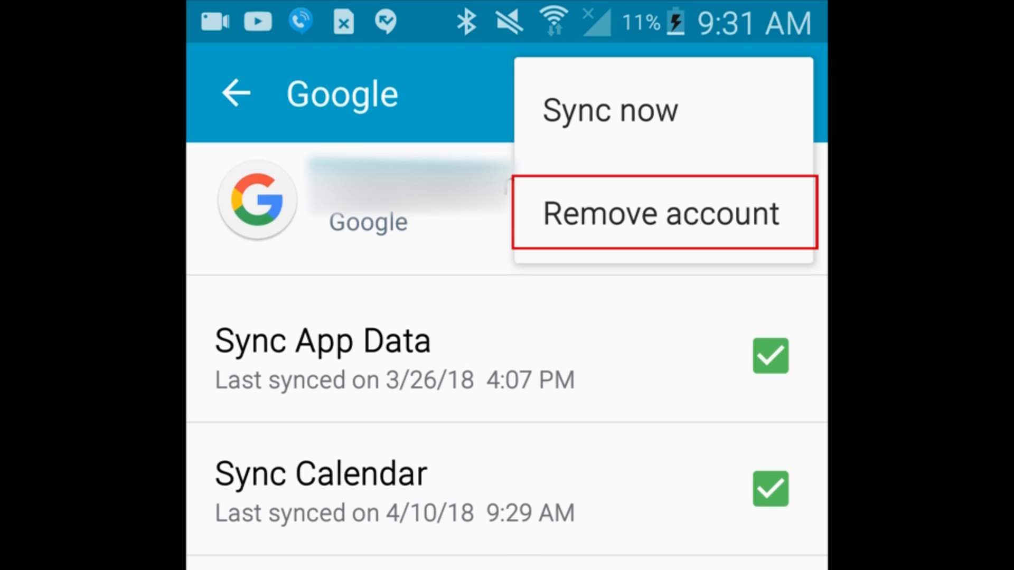
click(717, 218)
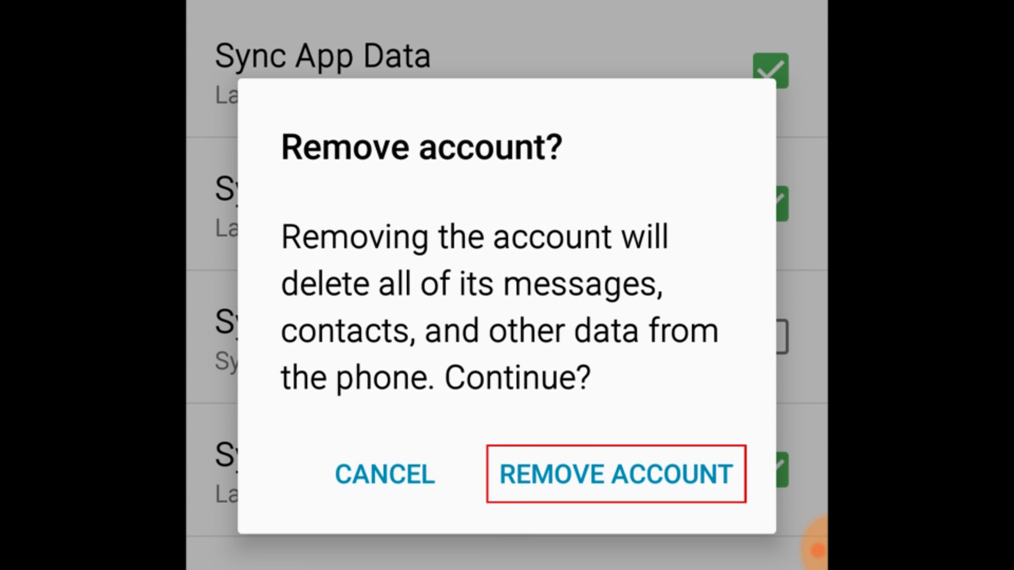
click(673, 475)
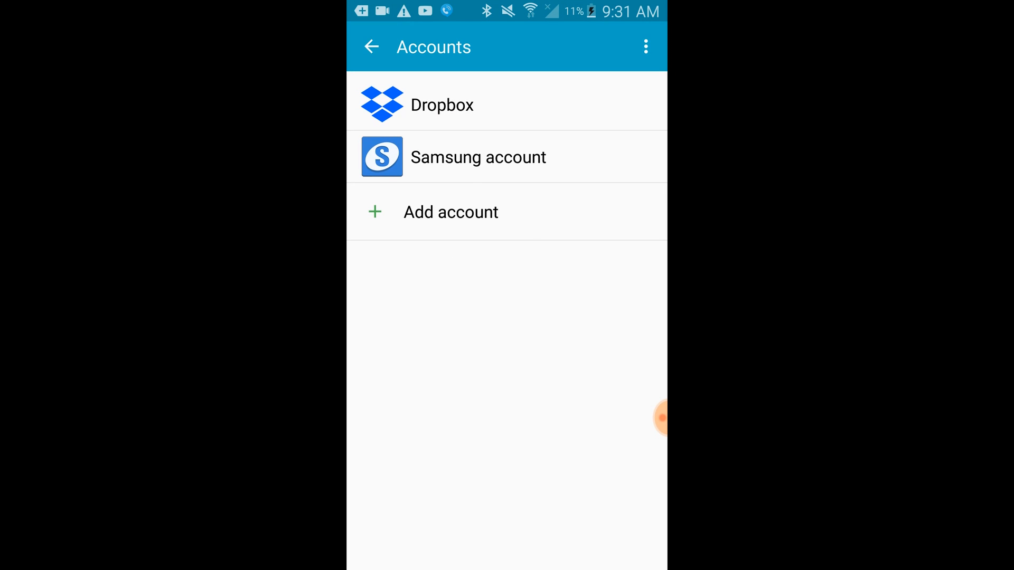
Step: Leave Settings for the home screen to reach the Gmail help article
key(Home)
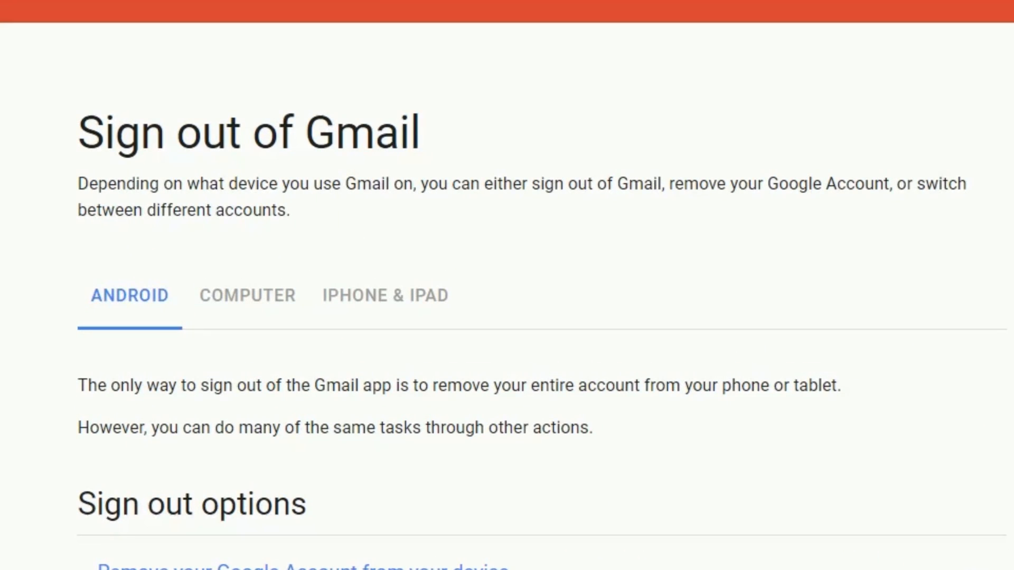
Step: Highlight the sentence stating removing the whole account is the only way to sign out
drag(78, 385, 850, 365)
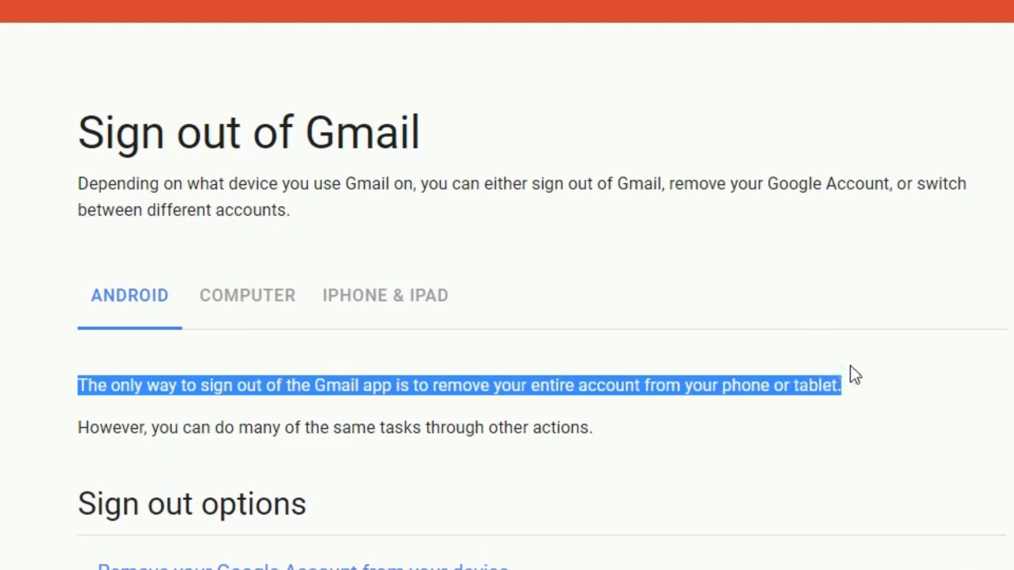